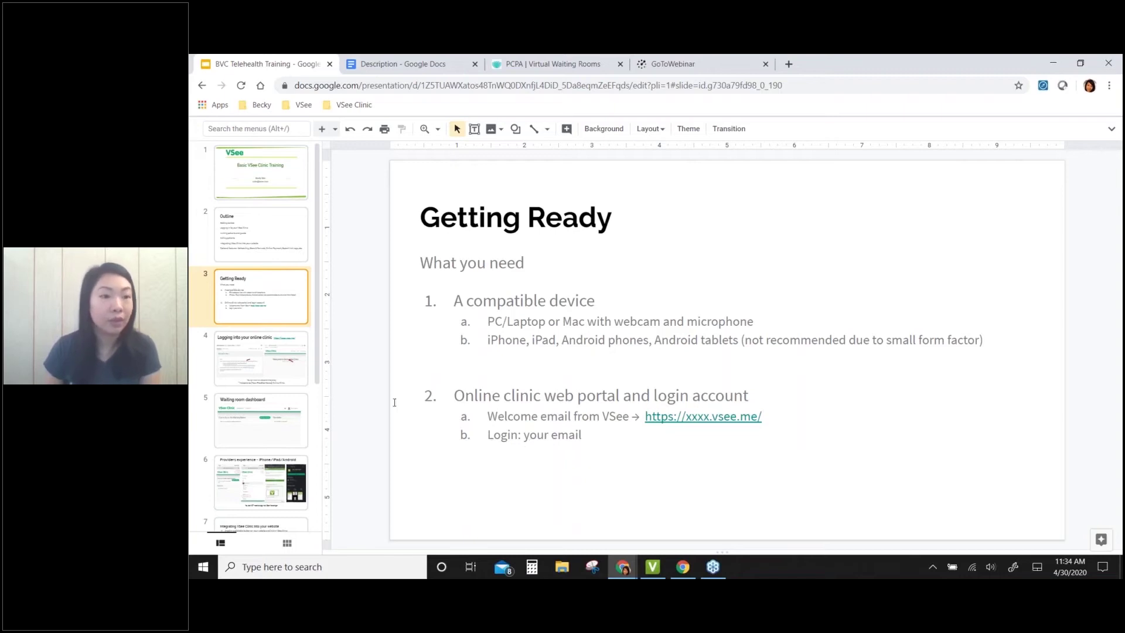
Step: Display slide 4, 'Logging into your online clinic,' in the Google Slides editor
click(269, 366)
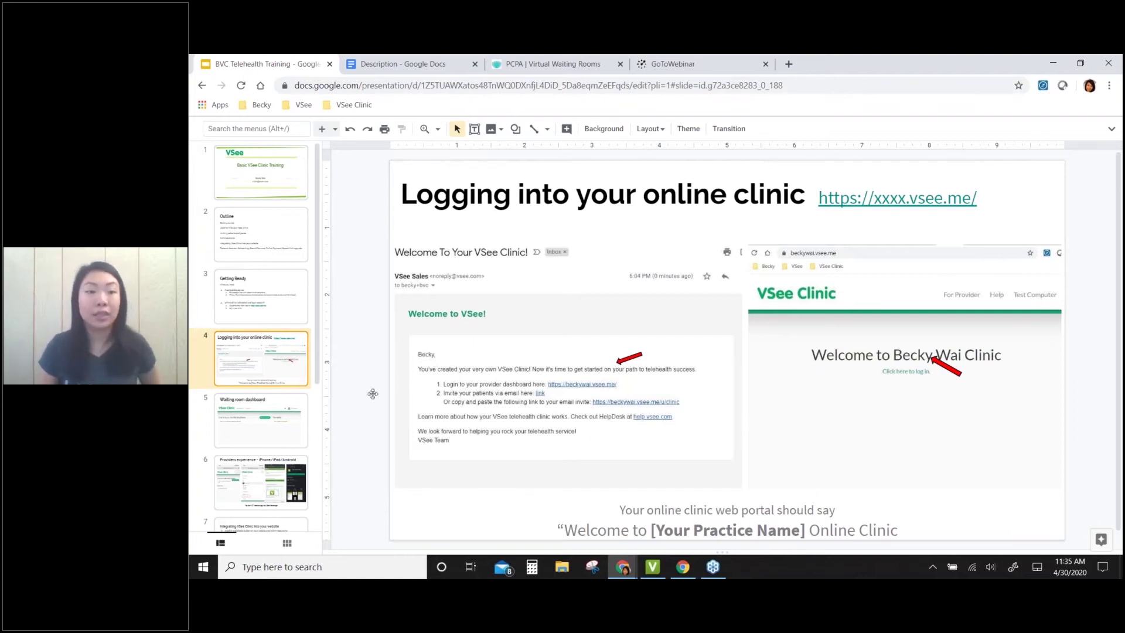
Step: Display slide 5, 'Waiting room dashboard,' with its empty clinic waiting room screenshot
click(271, 428)
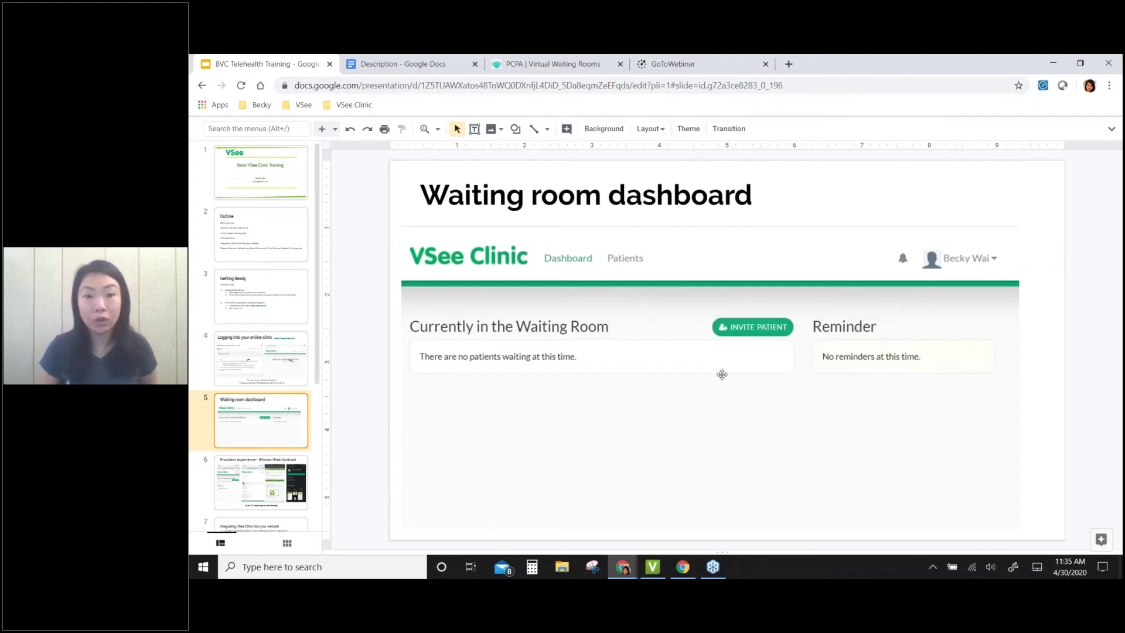
mouse_move(625, 569)
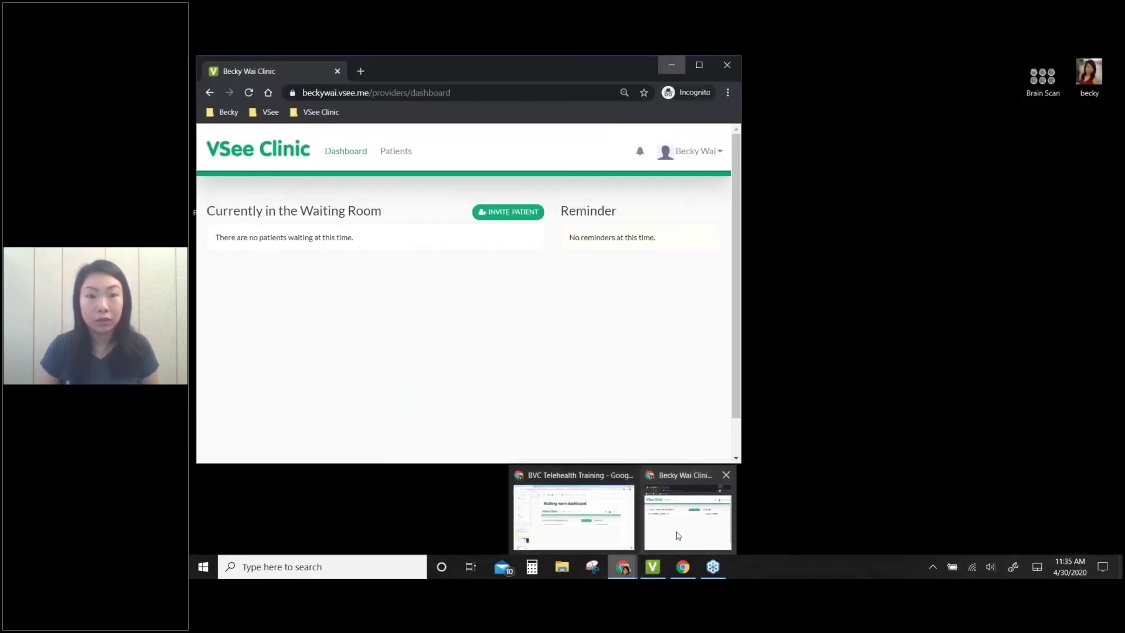
Step: Bring the VSee Clinic window to the front, maximize it, and open the patient invitation form
click(689, 510)
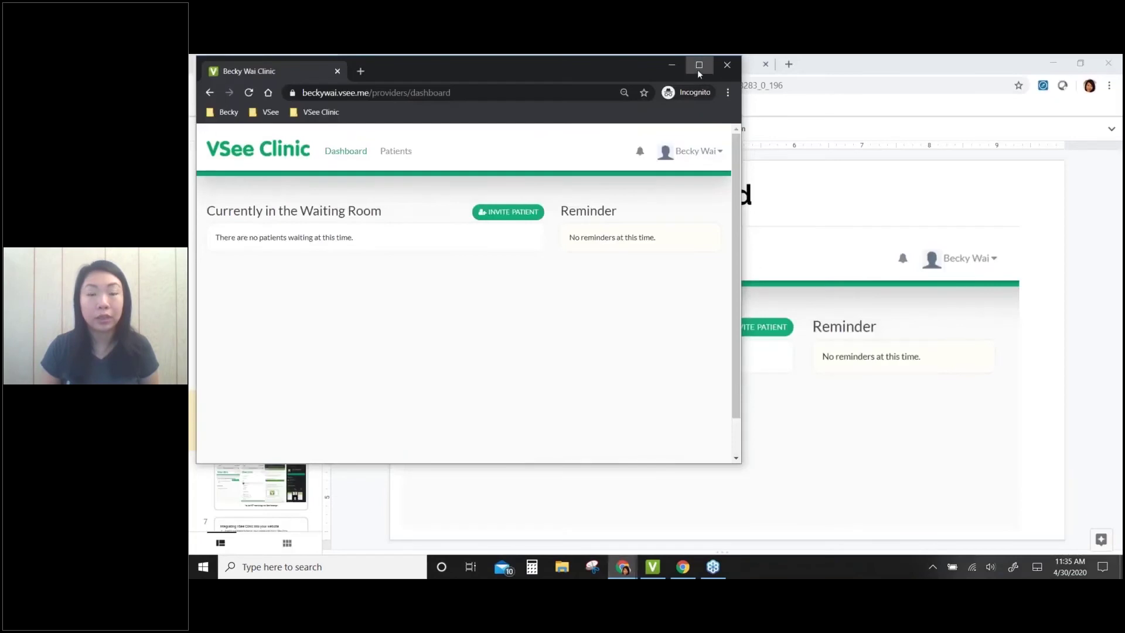
click(699, 66)
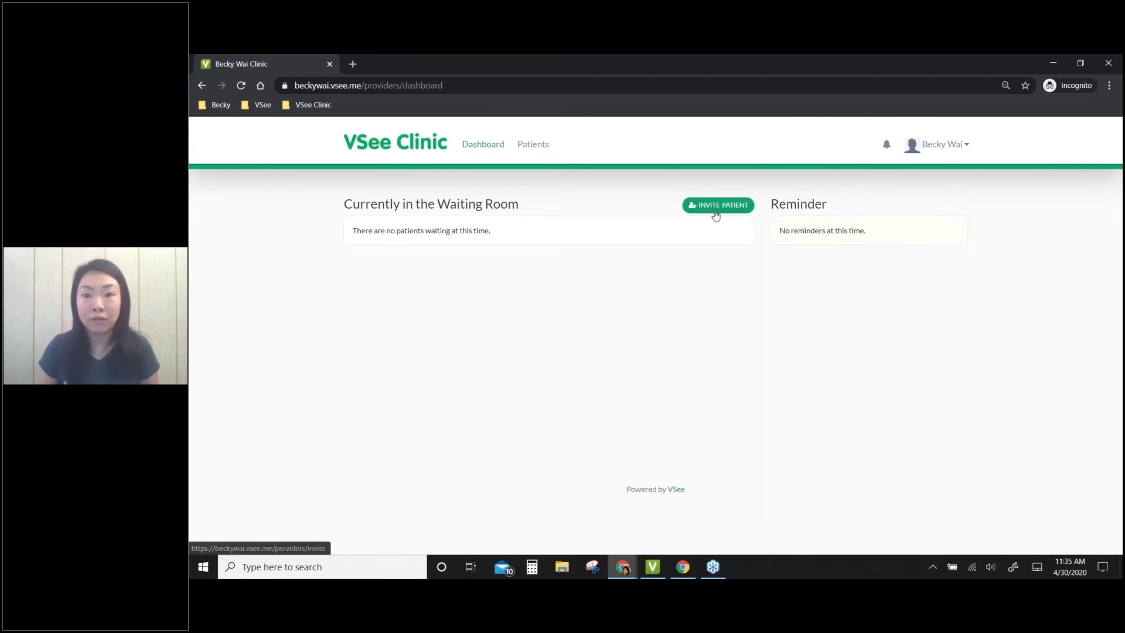
click(716, 215)
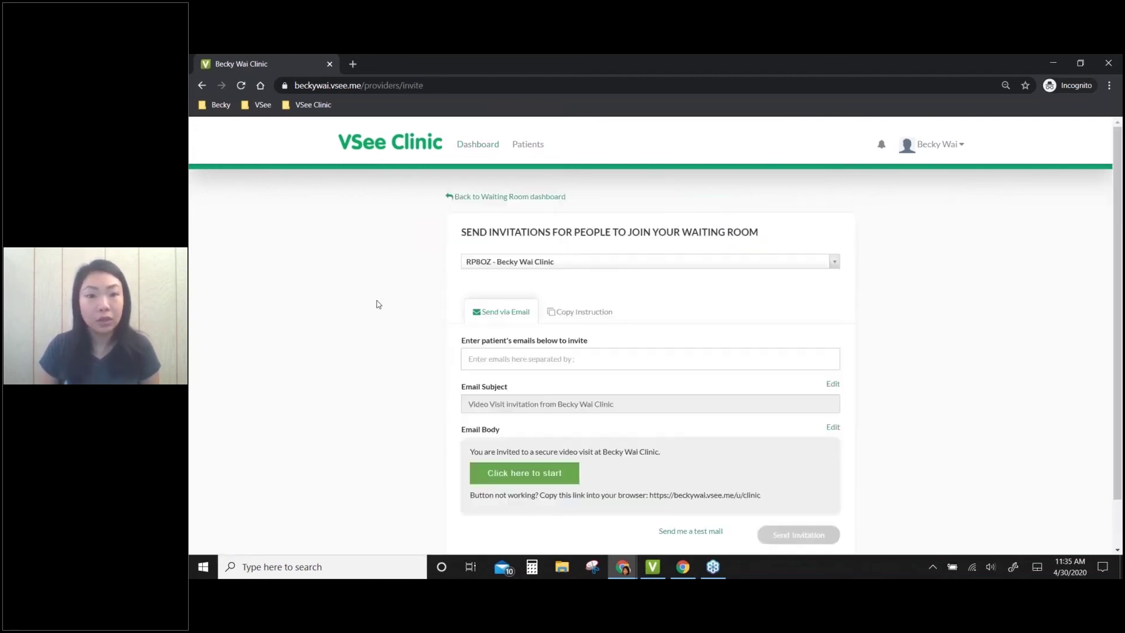
Step: Enter the patient's e-mail address in the invitation form and confirm it as a recipient
scroll(378, 305, down, 1)
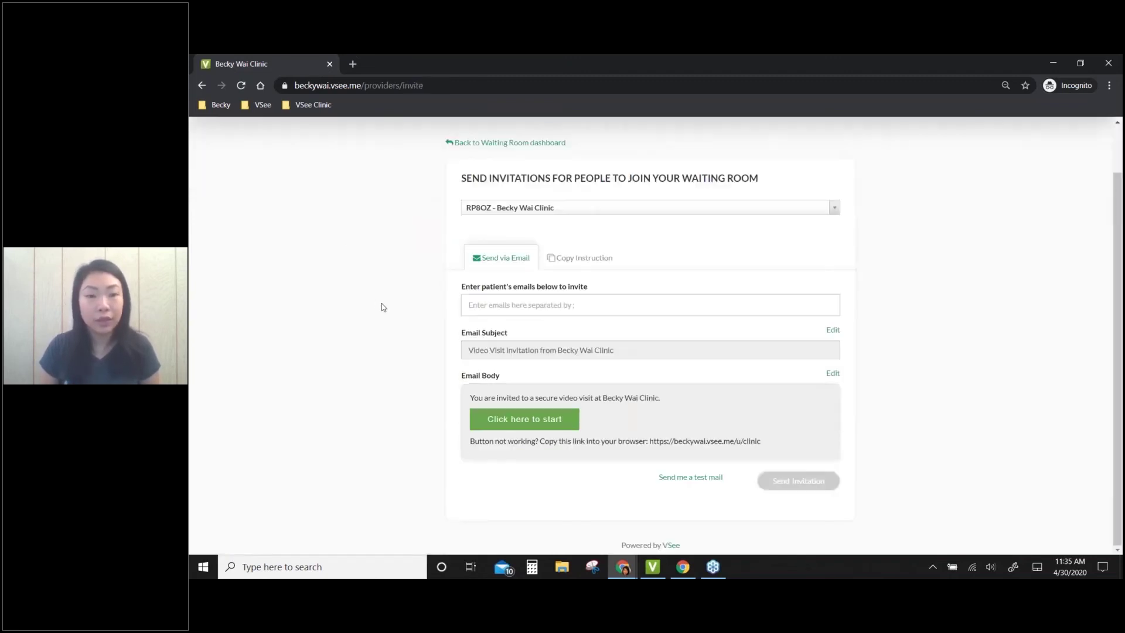
click(511, 301)
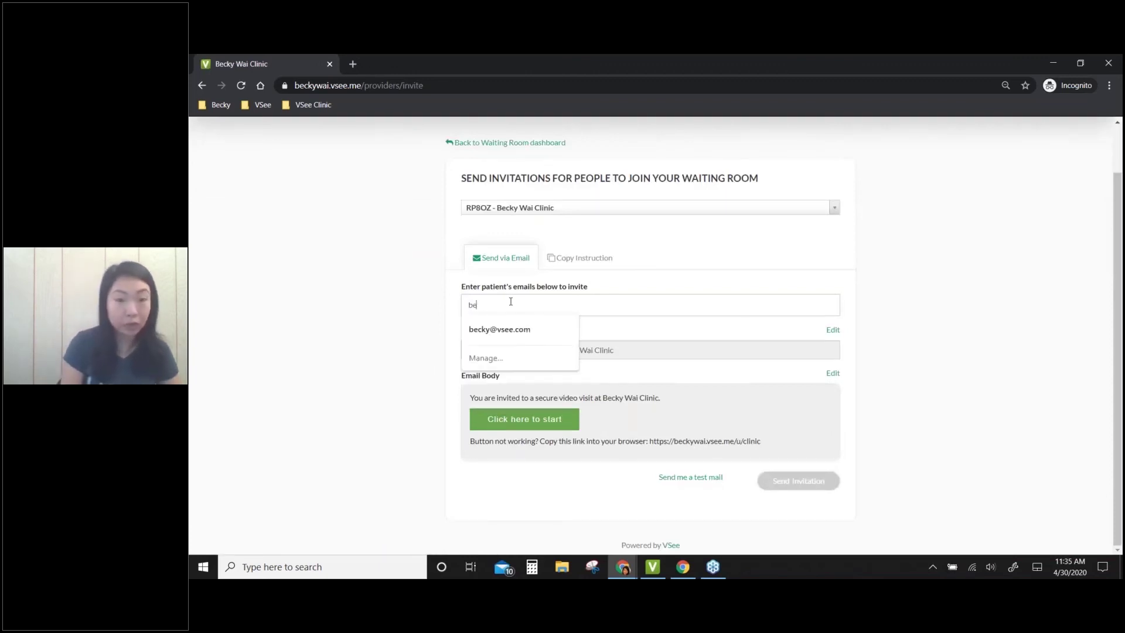
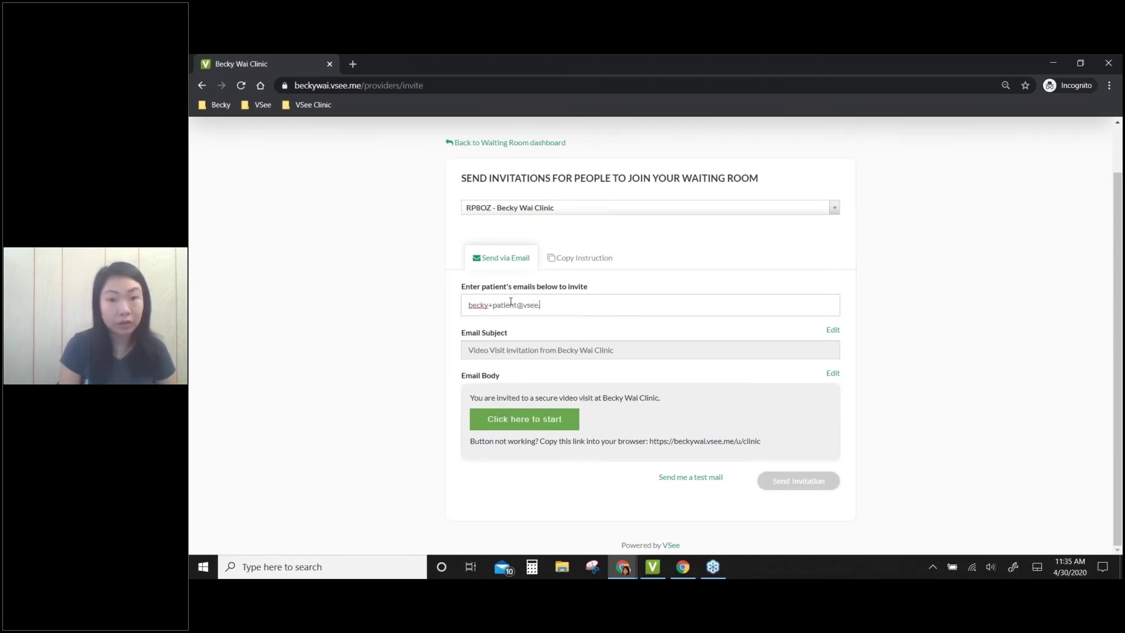
key(Return)
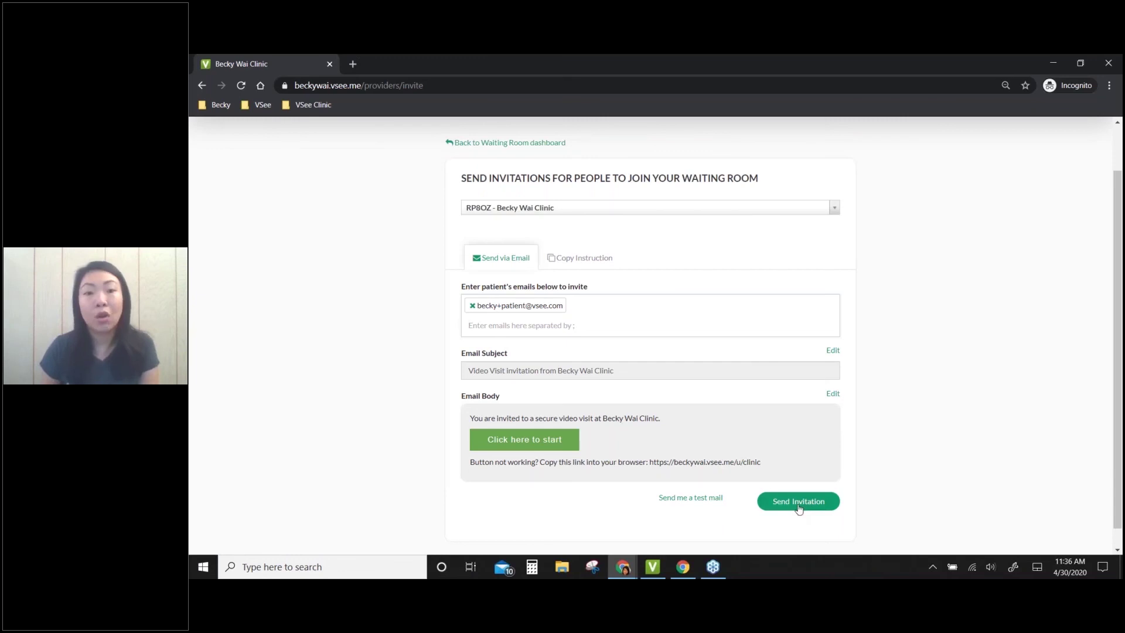
Step: Switch to Copy Instruction and highlight the clinic's secure video visit link in the message
click(581, 258)
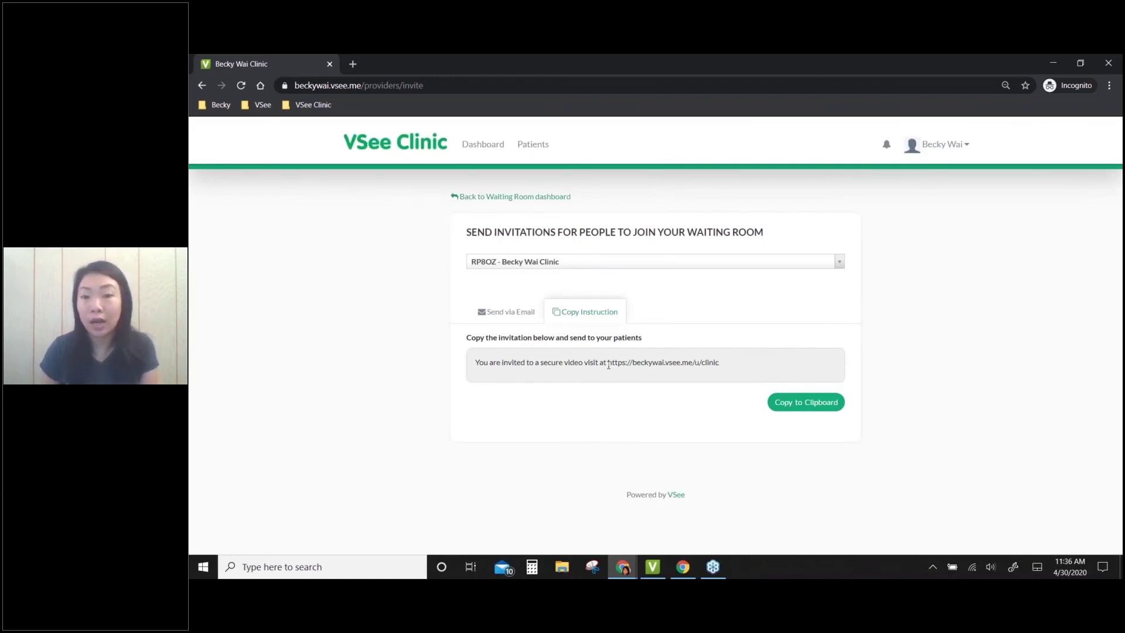
drag(721, 364, 614, 366)
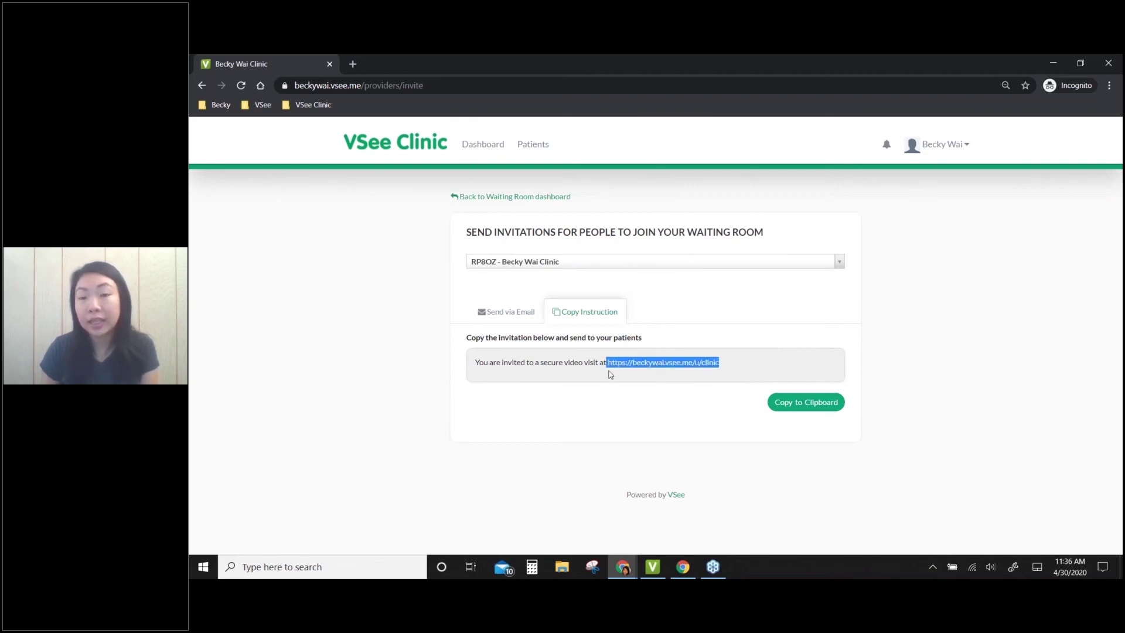